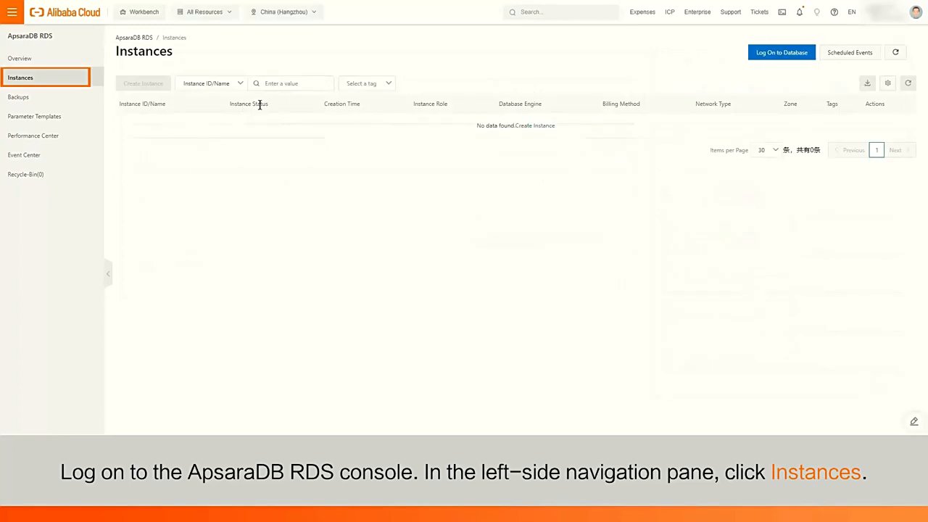
# Switch the region to US (Silicon Valley) and start a pay-as-you-go RDS instance
pyautogui.click(314, 12)
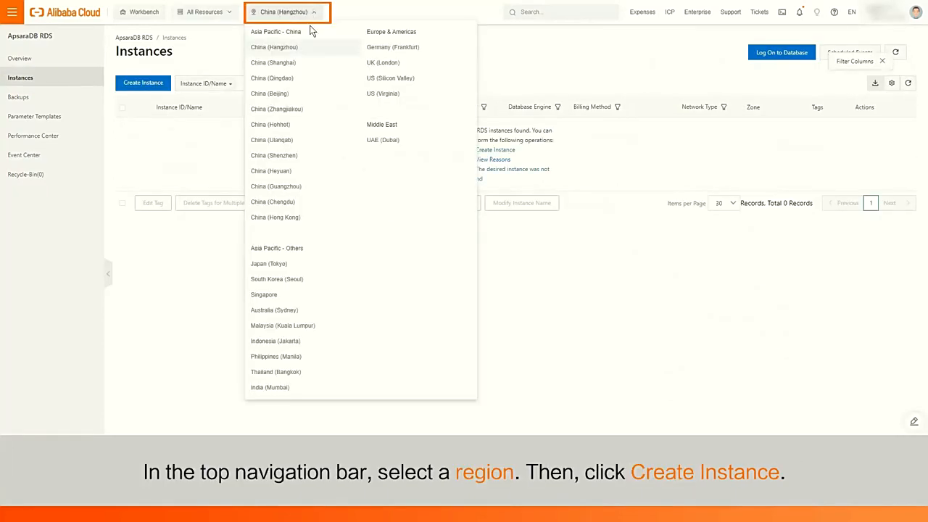
pyautogui.click(406, 80)
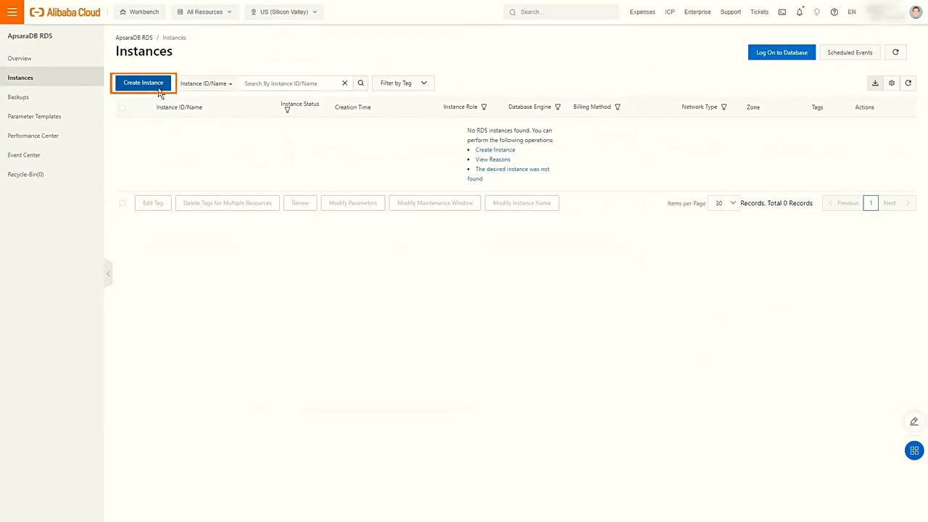
pyautogui.click(158, 88)
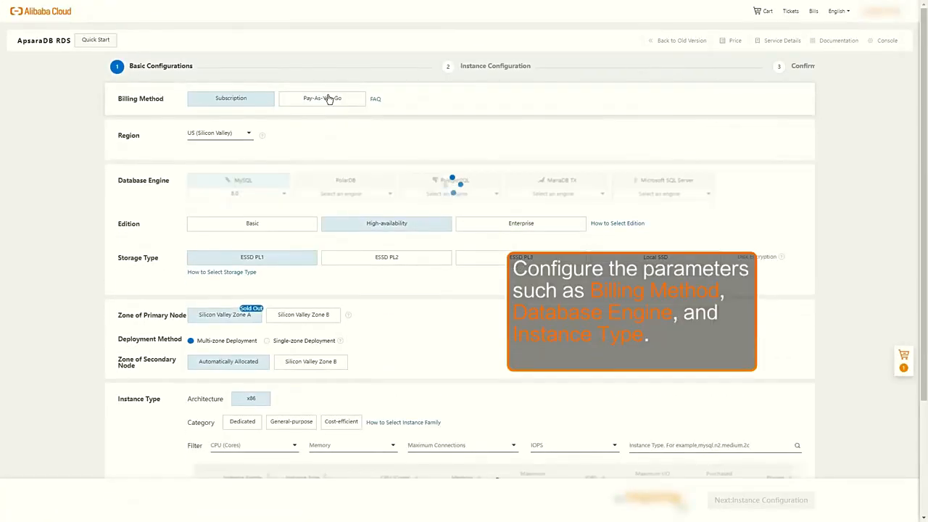
pyautogui.click(328, 98)
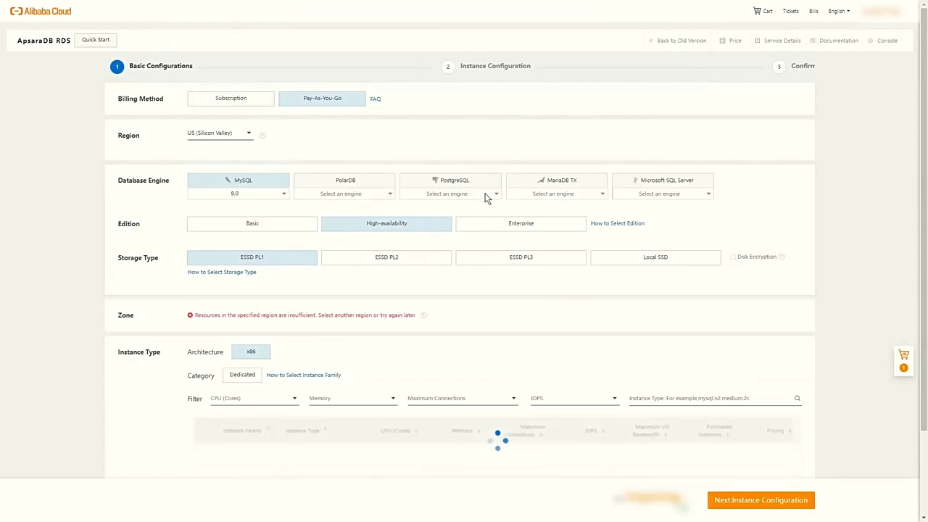
# Choose PostgreSQL 13 Basic edition and continue to Instance Configuration
pyautogui.click(484, 197)
pyautogui.click(466, 199)
pyautogui.click(453, 223)
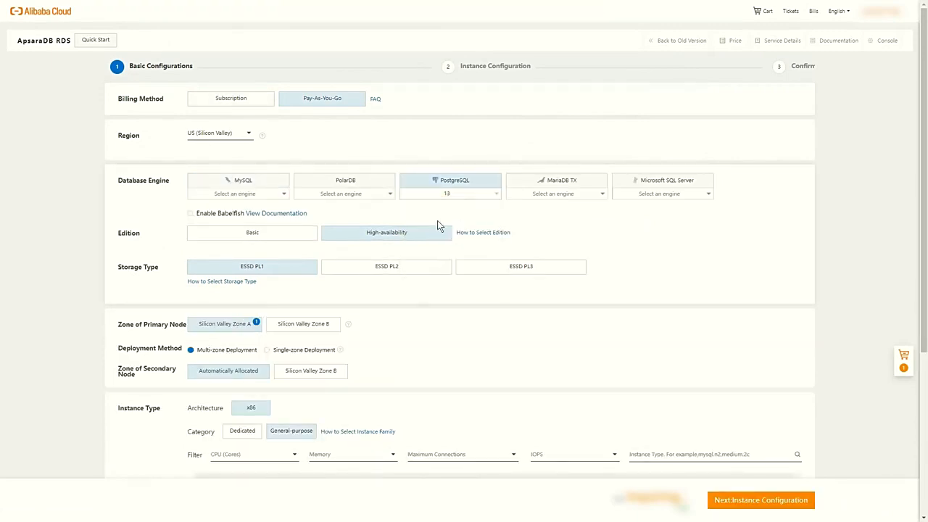
pyautogui.click(305, 235)
pyautogui.scroll(-5, 414, 294)
pyautogui.scroll(-1, 783, 511)
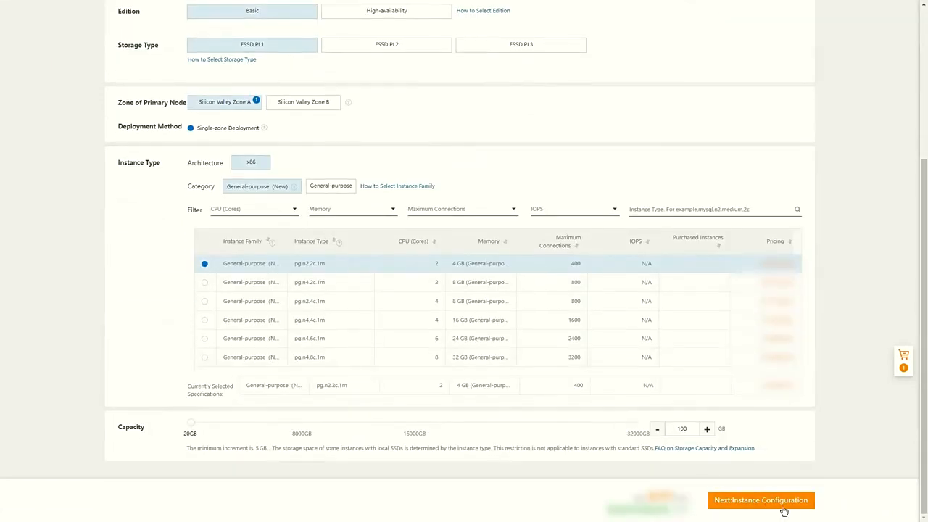
pyautogui.click(782, 511)
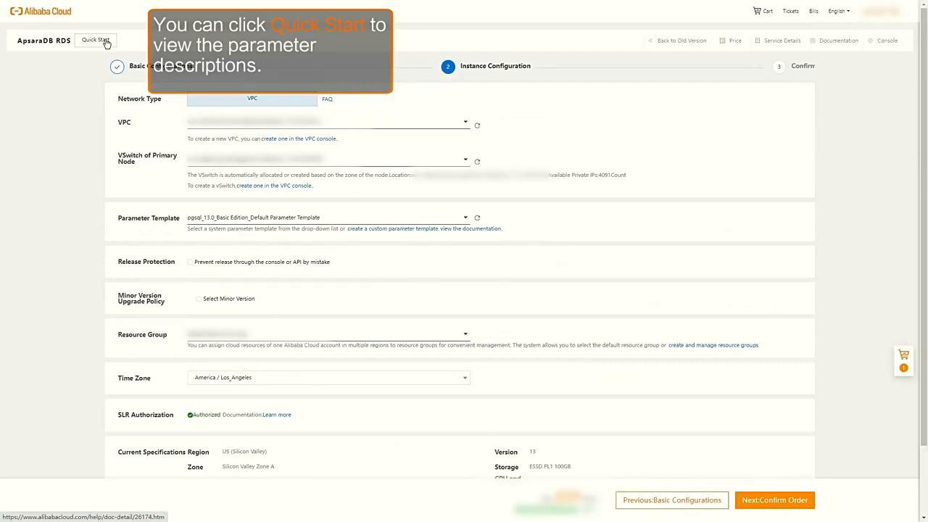
# Confirm the order, accept the Terms of Service, pay, and return to the console
pyautogui.scroll(-3, 315, 387)
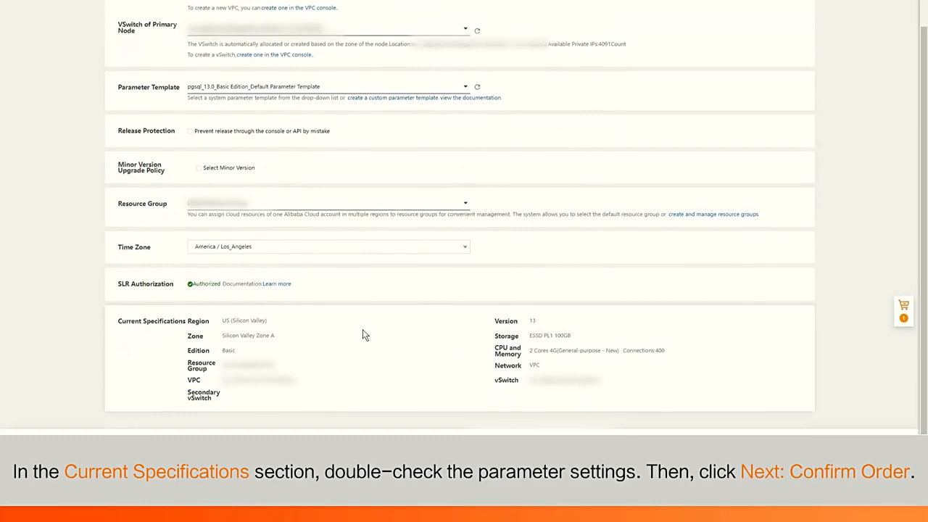
pyautogui.scroll(-1, 364, 334)
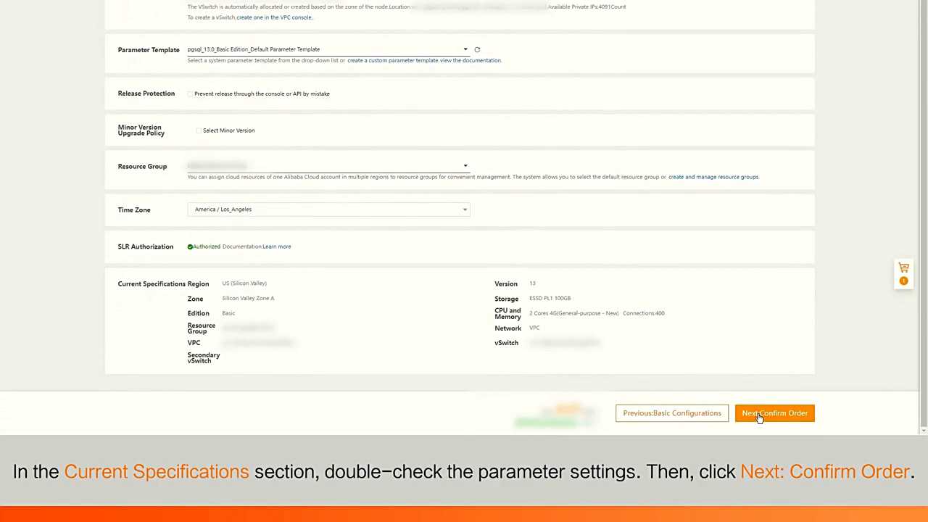
pyautogui.click(758, 413)
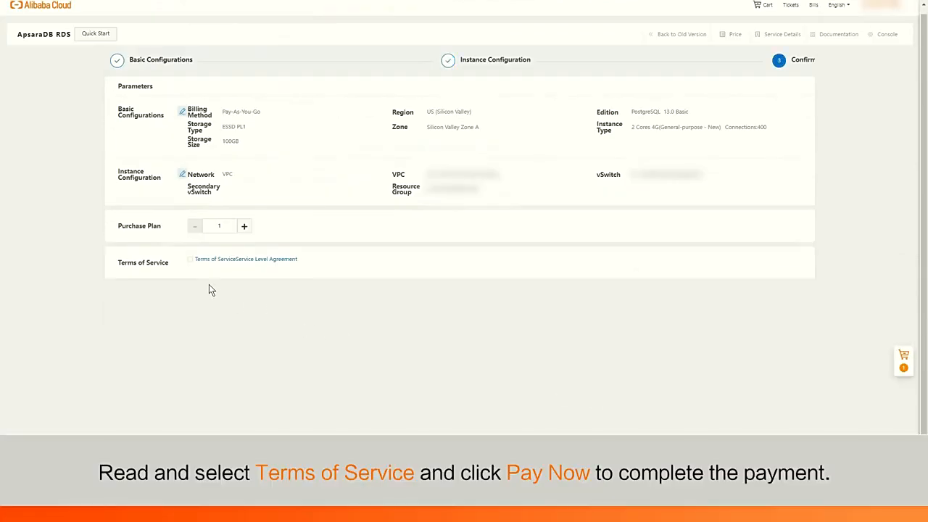
pyautogui.click(190, 259)
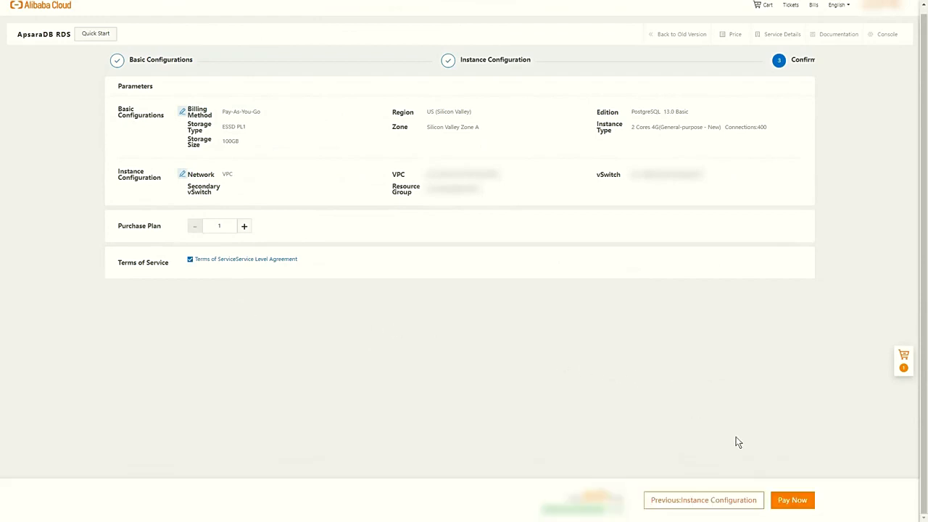
pyautogui.click(792, 500)
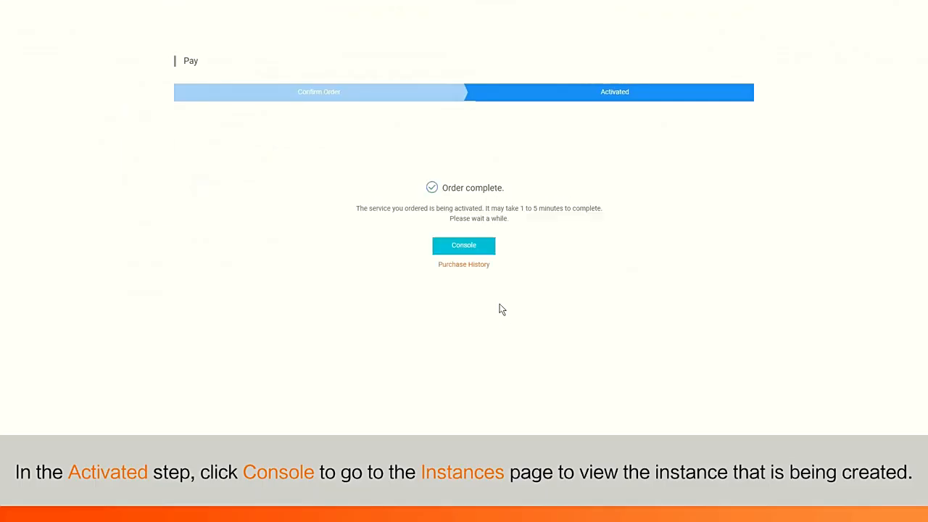
pyautogui.click(479, 250)
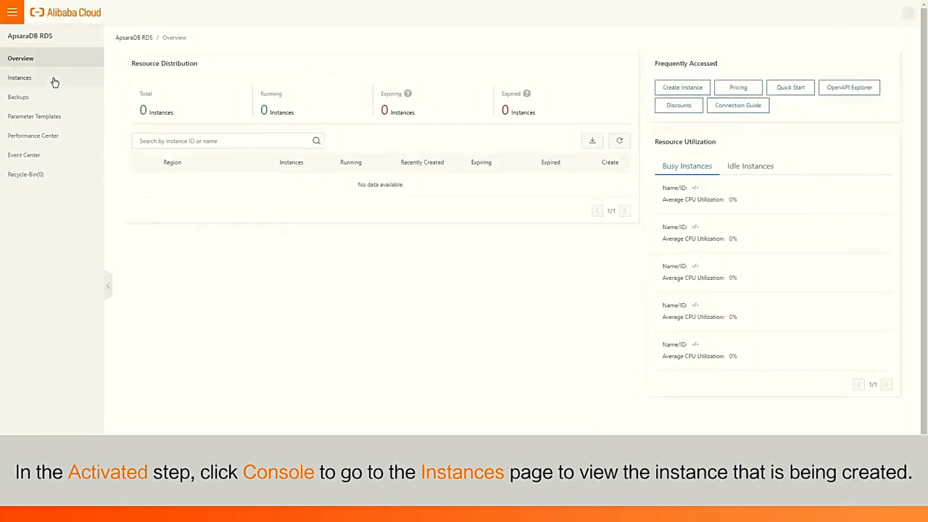
# Open the Instances list and the new PostgreSQL 13.0 instance's details page
pyautogui.click(52, 80)
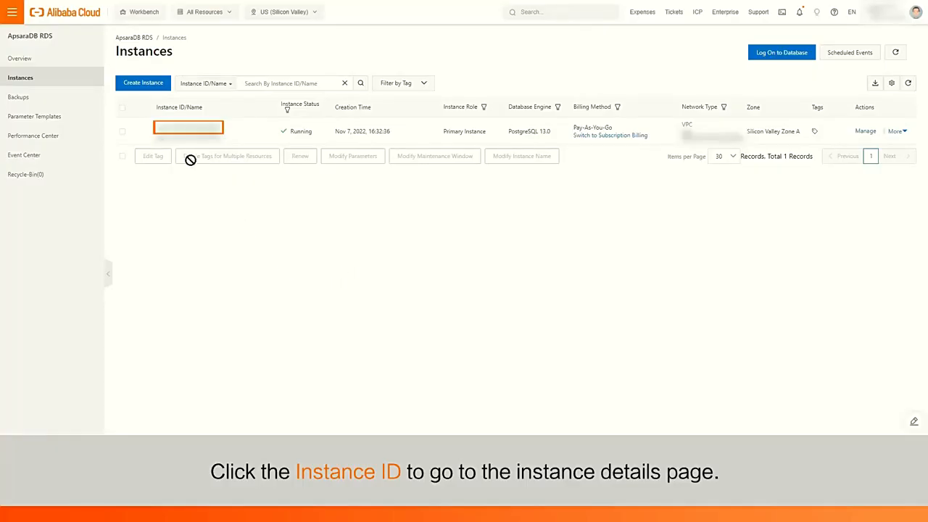
pyautogui.click(189, 130)
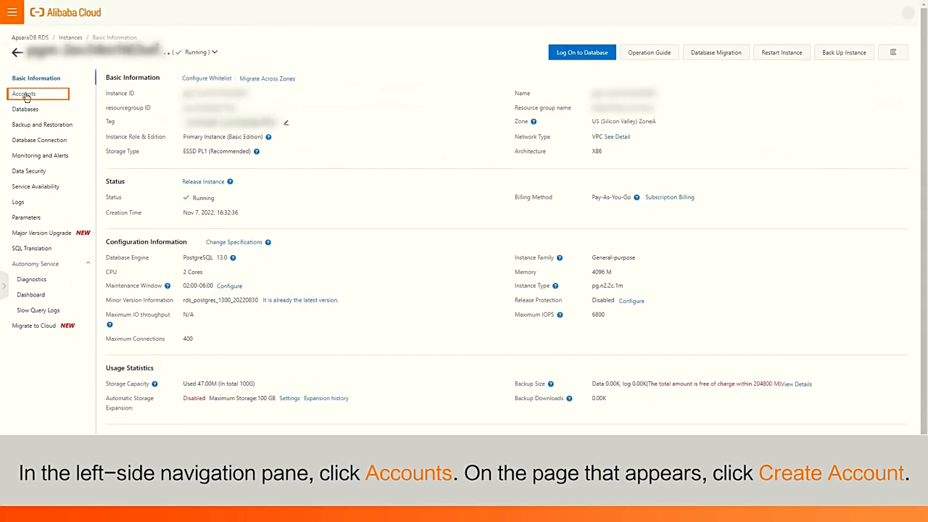
# Create privileged account test_user with its password entered and confirmed
pyautogui.click(24, 94)
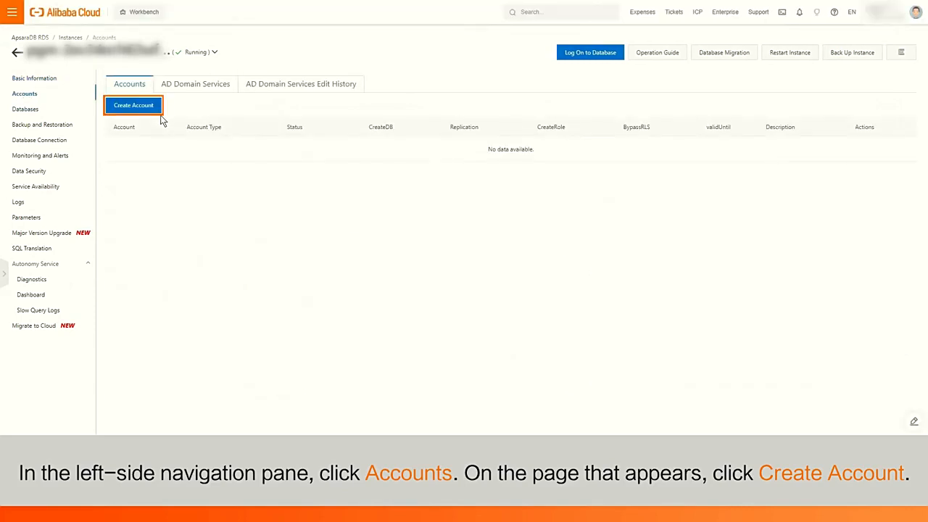
pyautogui.click(145, 107)
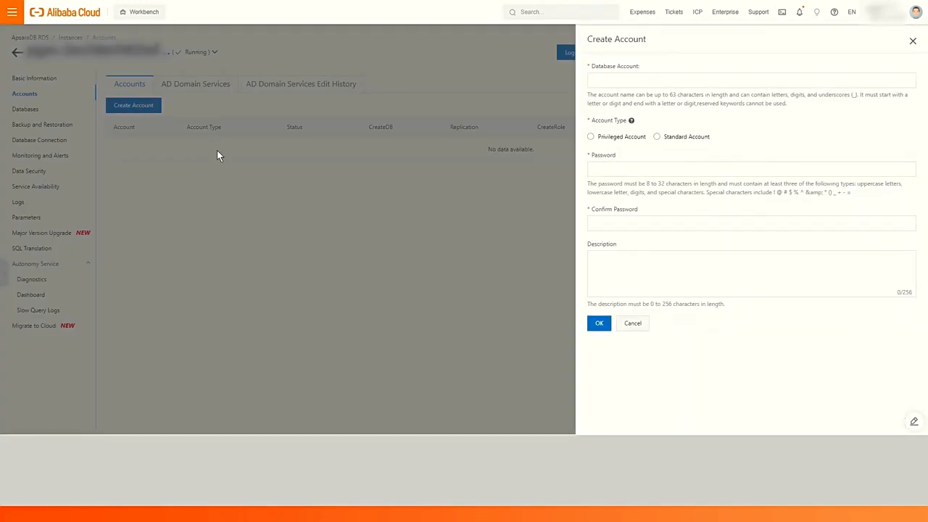
pyautogui.click(603, 81)
pyautogui.write('test_user')
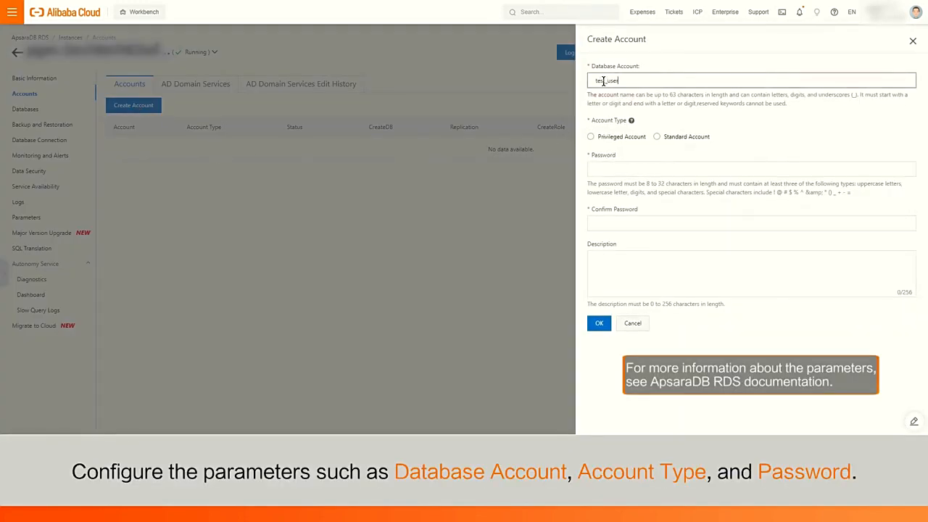
pyautogui.click(591, 136)
pyautogui.click(605, 169)
pyautogui.write('******')
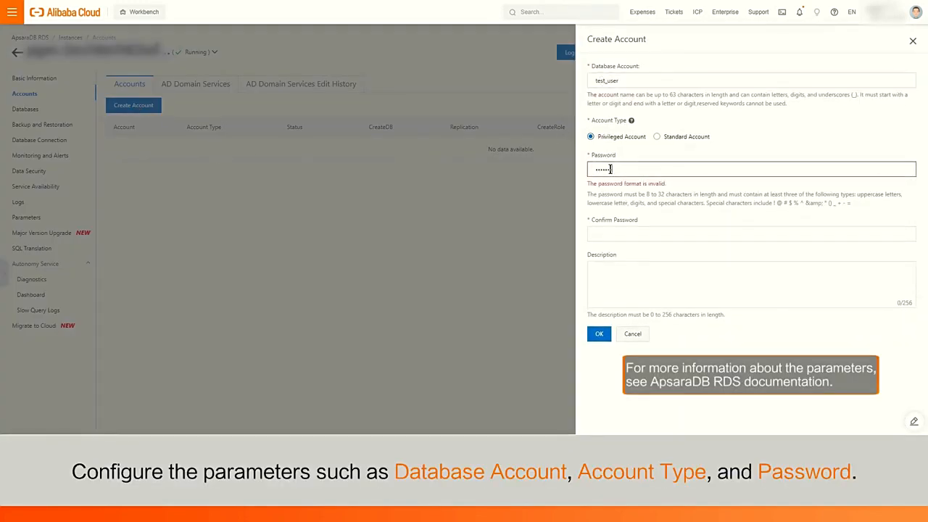
pyautogui.write('***')
pyautogui.click(612, 223)
pyautogui.write('*********')
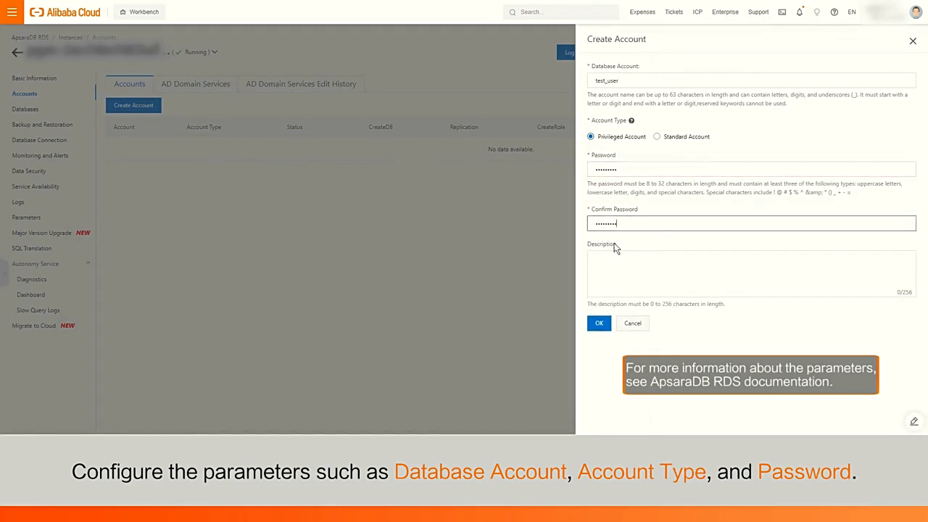
pyautogui.click(597, 325)
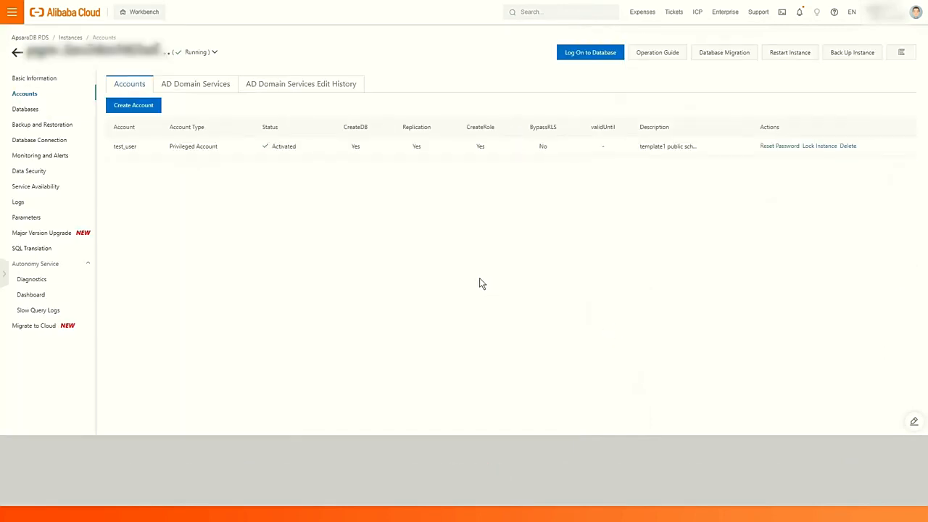
# Create database test_db with test_user (Super) as its authorized account
pyautogui.click(30, 111)
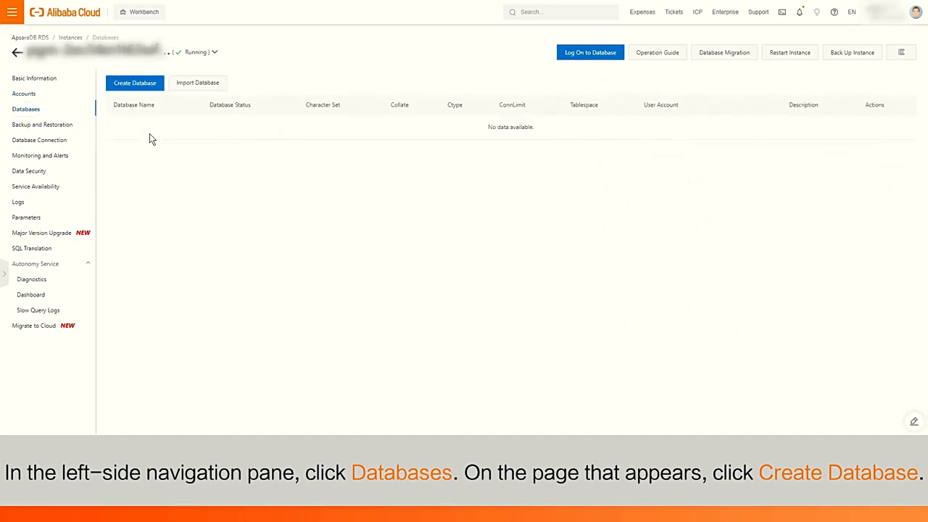
pyautogui.click(136, 90)
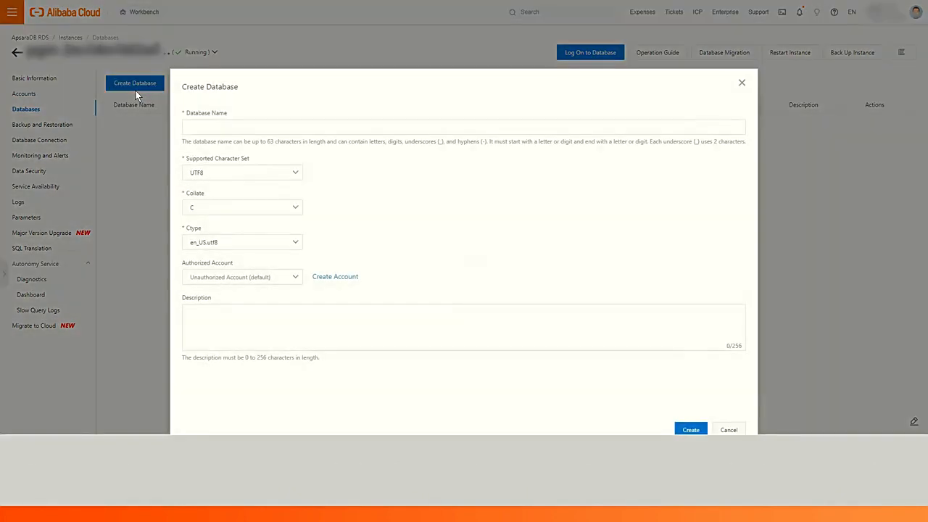
pyautogui.click(242, 124)
pyautogui.write('tes')
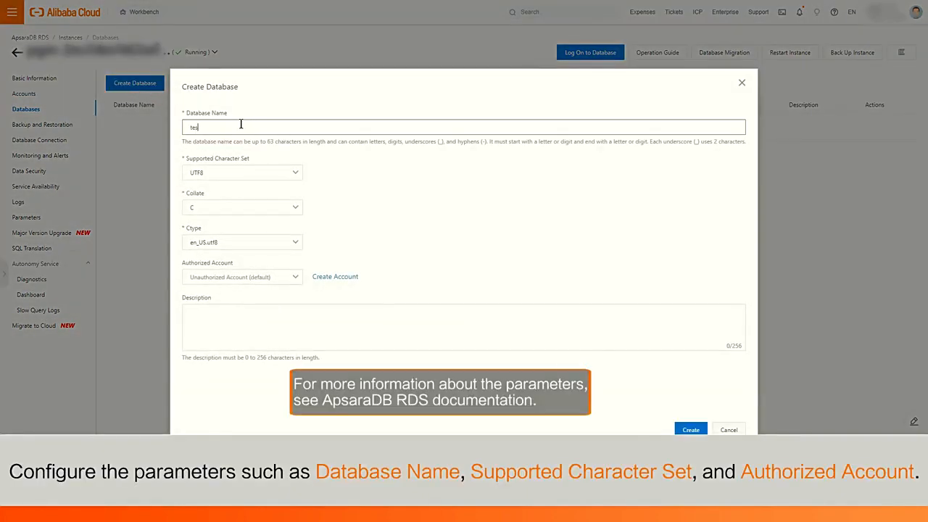
pyautogui.write('t_db')
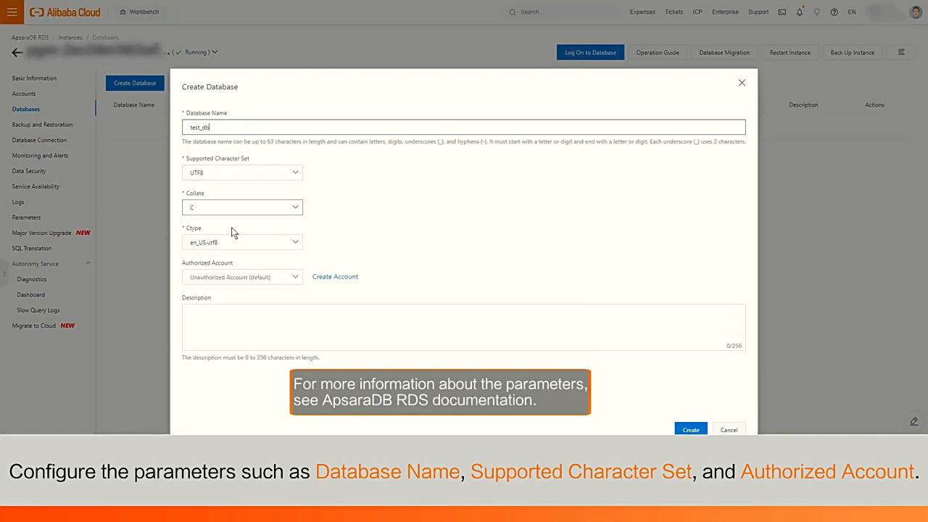
pyautogui.click(233, 277)
pyautogui.click(224, 297)
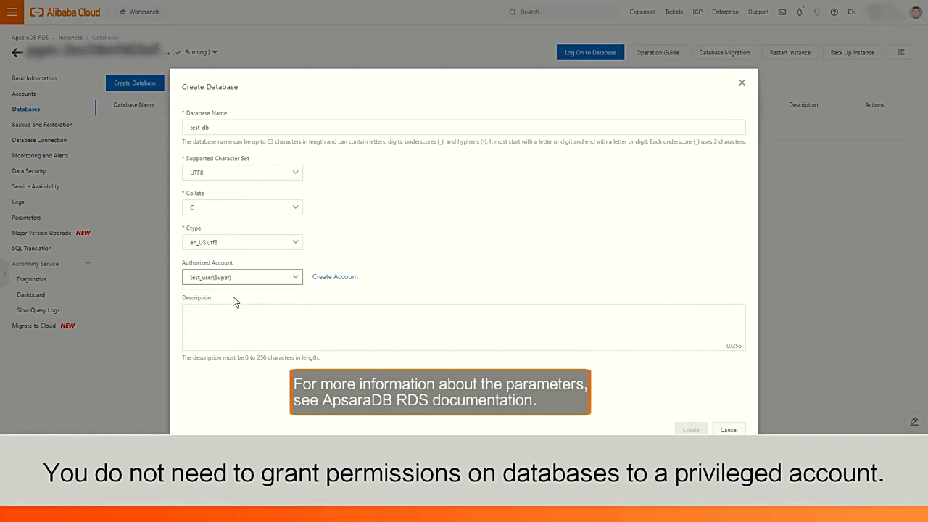
pyautogui.click(687, 430)
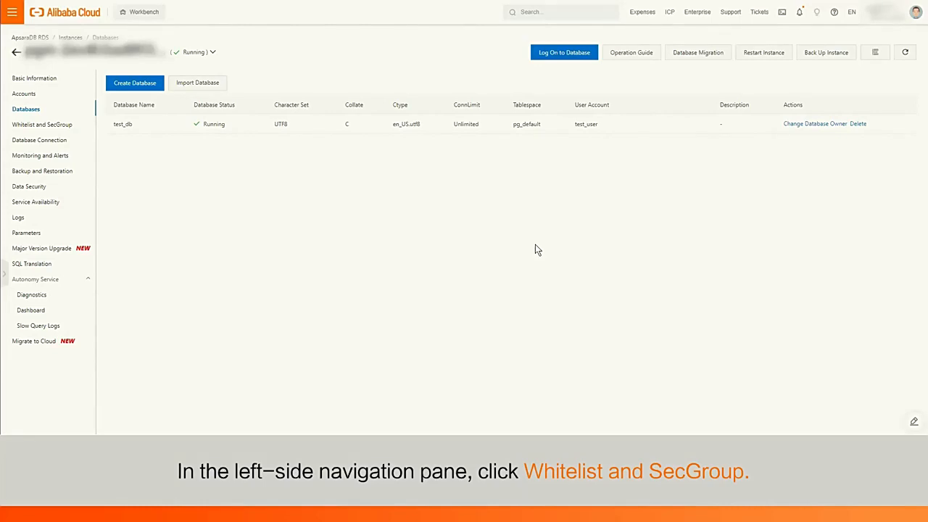
pyautogui.click(73, 127)
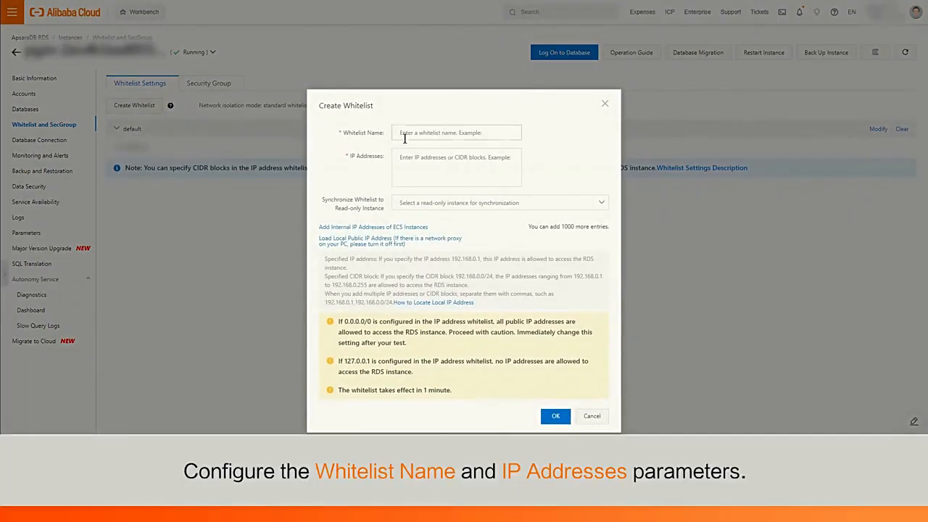
# Name a new whitelist ip_list with IP 11.1.1.1, then switch to ECS internal IP addresses
pyautogui.click(429, 134)
pyautogui.write('ip_list')
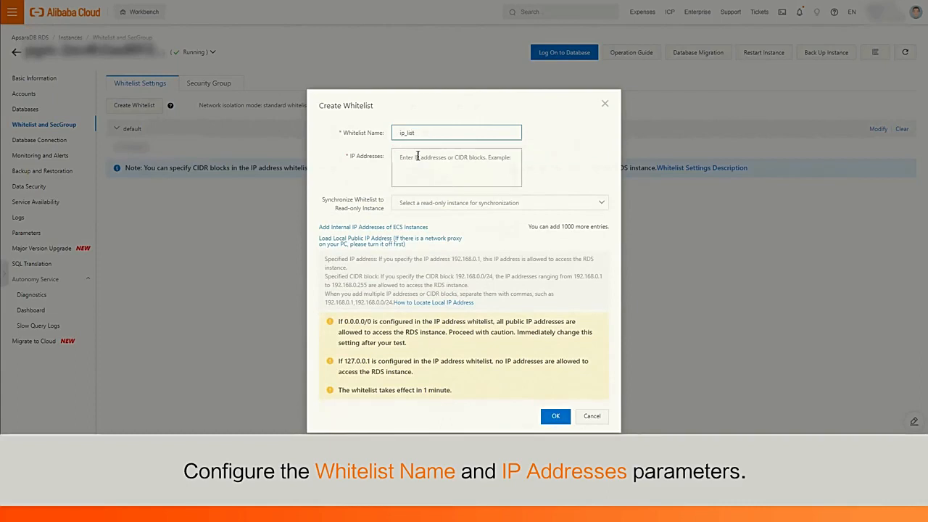
pyautogui.click(416, 161)
pyautogui.write('11.1.1')
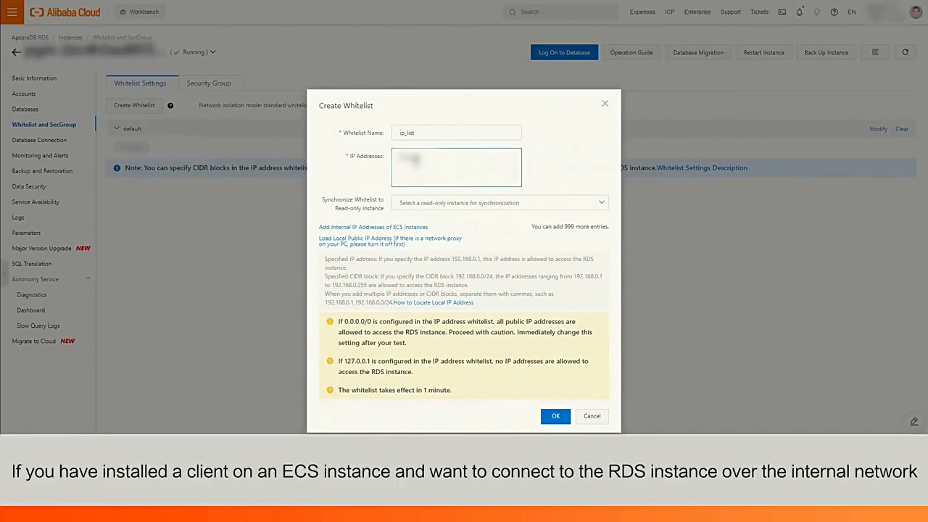
pyautogui.write('.1')
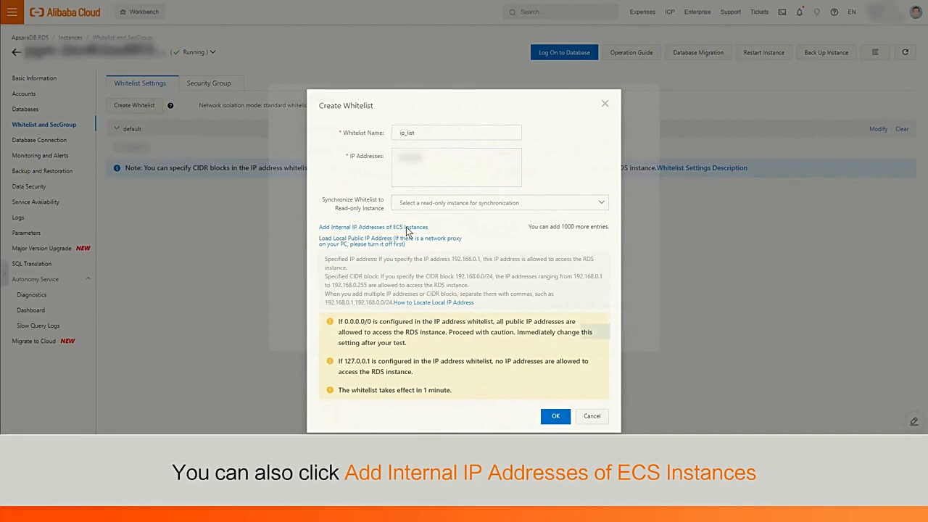
pyautogui.click(406, 228)
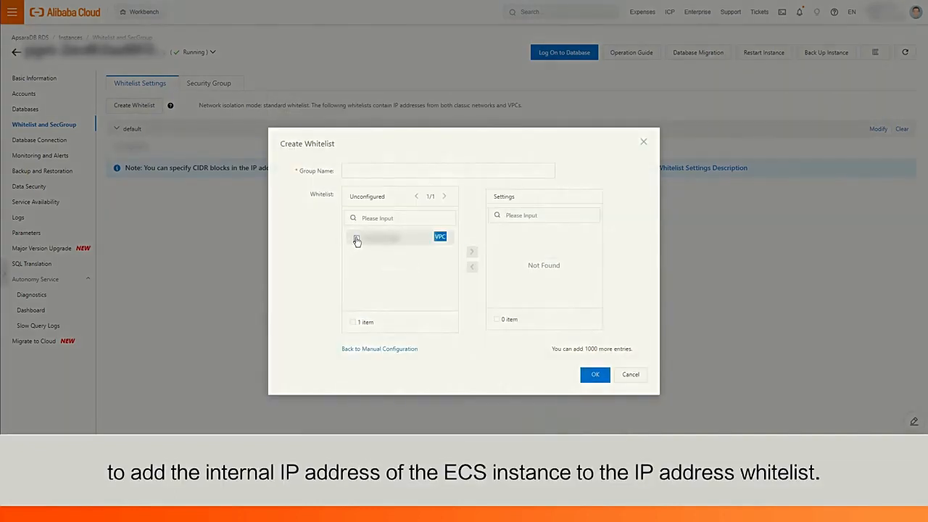
# Add the ECS instance's internal address to a whitelist group named ecs_list
pyautogui.click(357, 241)
pyautogui.click(470, 251)
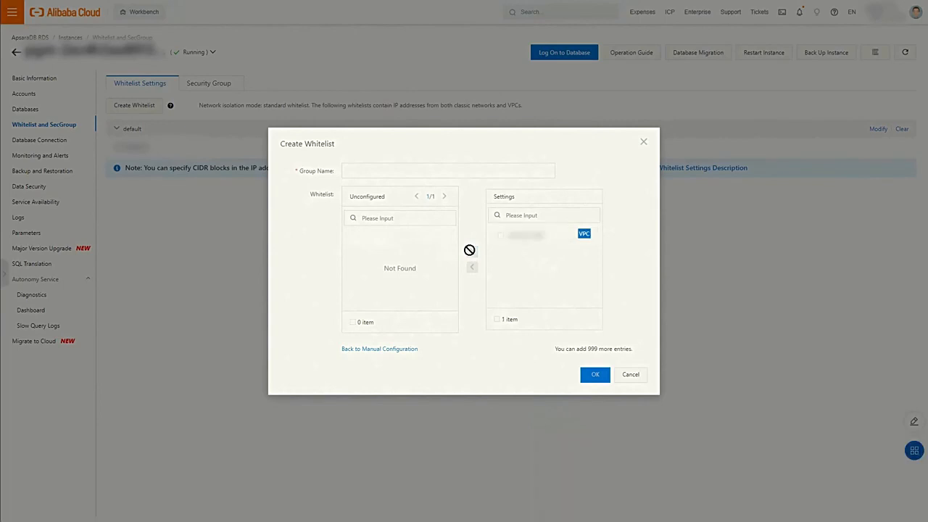
pyautogui.click(449, 176)
pyautogui.write('ecs_list')
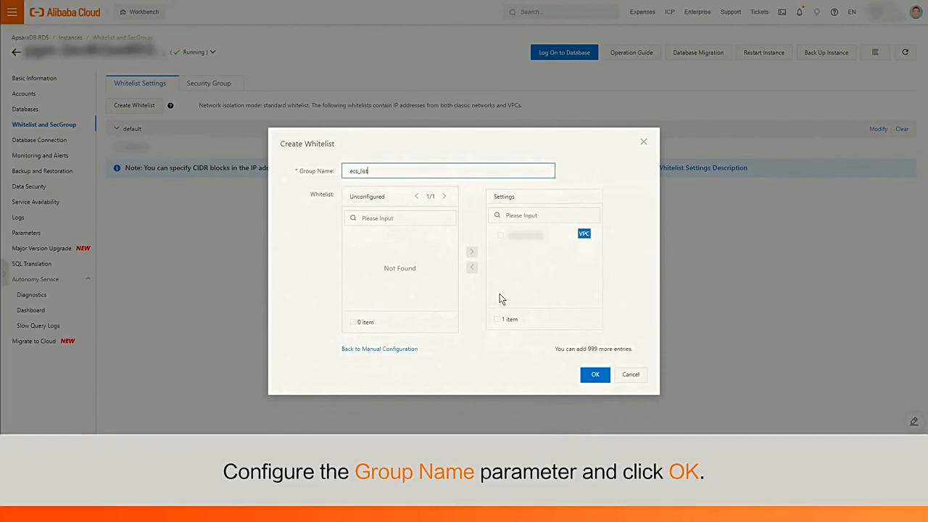
pyautogui.click(584, 374)
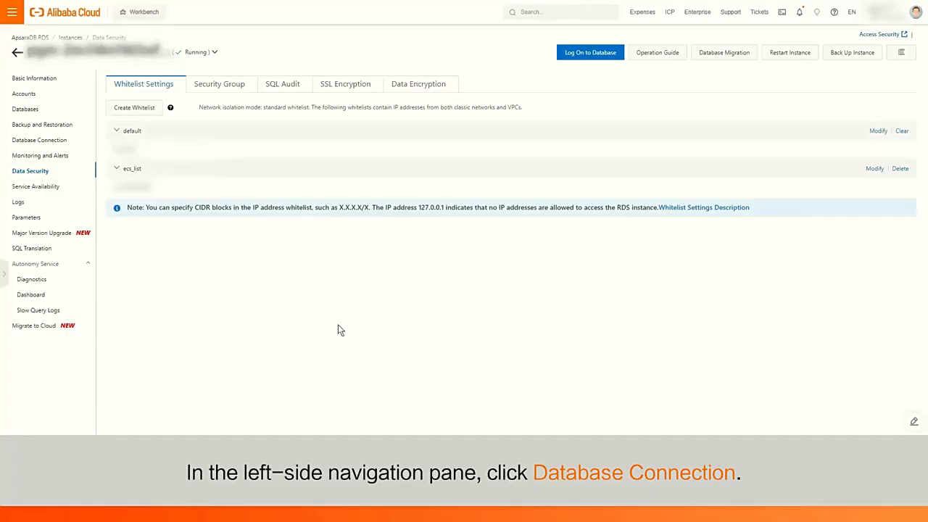
pyautogui.click(51, 139)
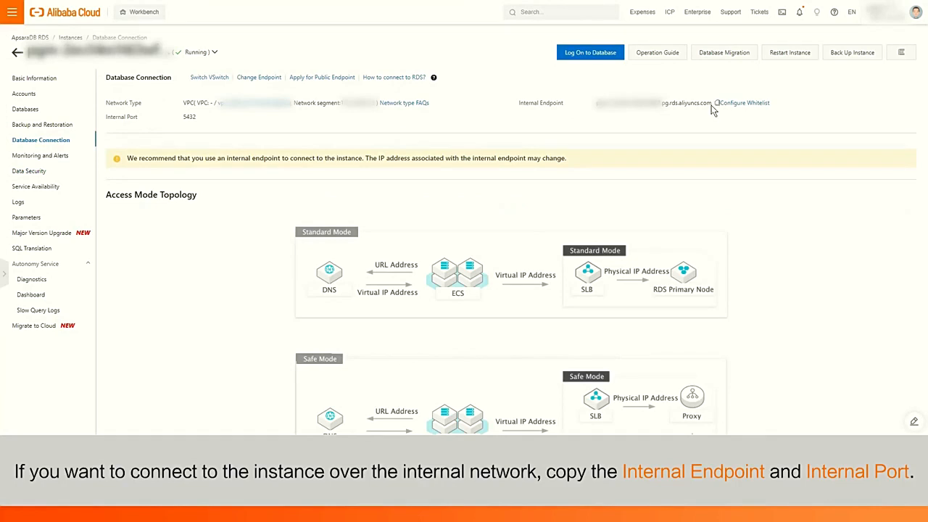
# Apply for a public endpoint for the instance and confirm the reminder
pyautogui.click(322, 78)
pyautogui.click(569, 302)
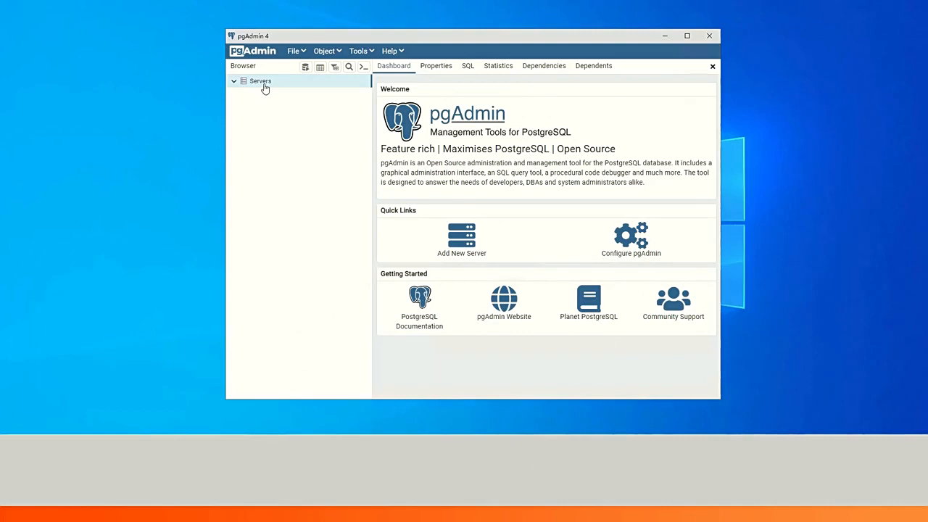
pyautogui.rightClick(264, 86)
# Register a new pgAdmin server named rds-pg
pyautogui.moveTo(292, 93)
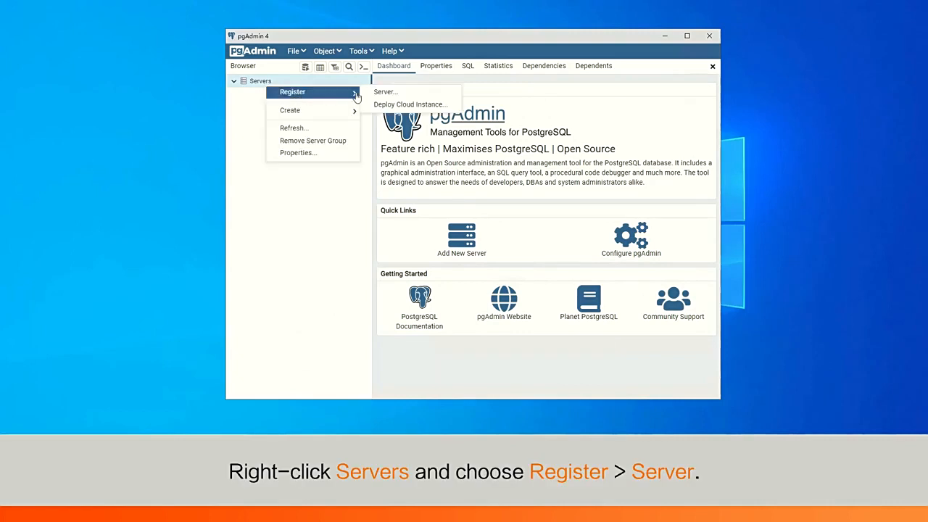
pyautogui.click(385, 92)
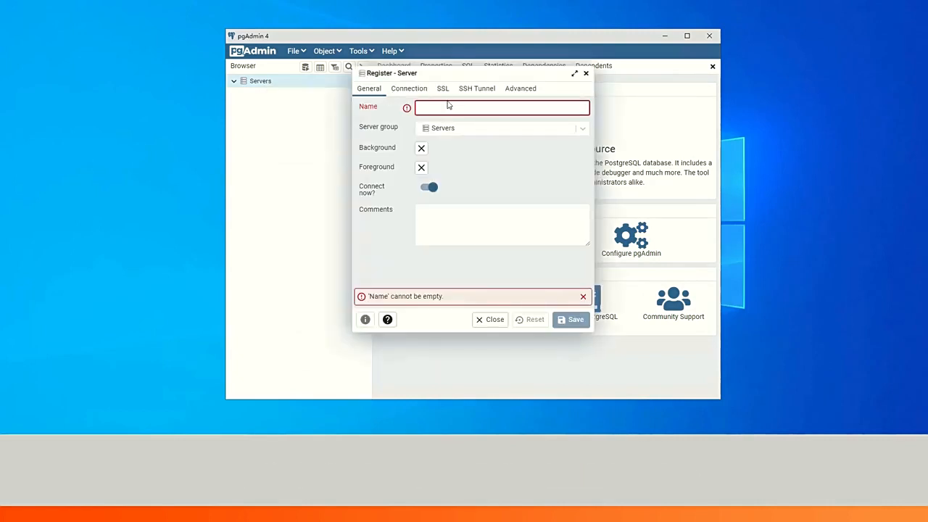
pyautogui.write('rds-pg')
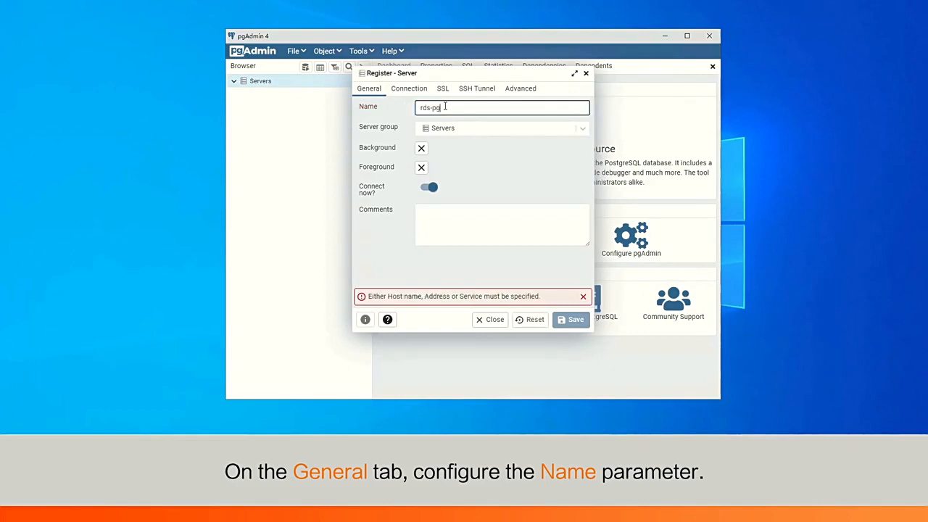
pyautogui.click(415, 93)
# Enter the endpoint host, username test_user and password, save, and expand Databases
pyautogui.click(423, 106)
pyautogui.hotkey('ctrl', 'v')
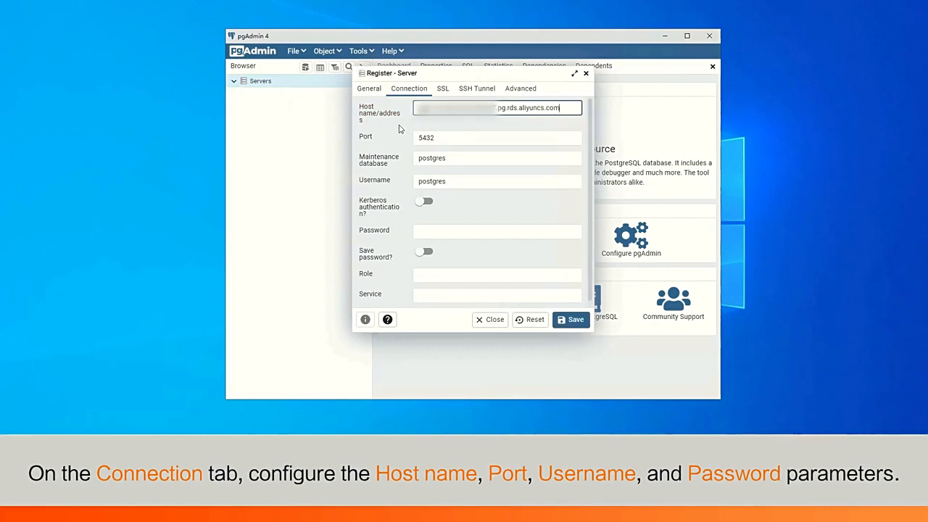
pyautogui.click(461, 181)
pyautogui.doubleClick(461, 181)
pyautogui.write('test_user')
pyautogui.click(438, 232)
pyautogui.write('•••••••••')
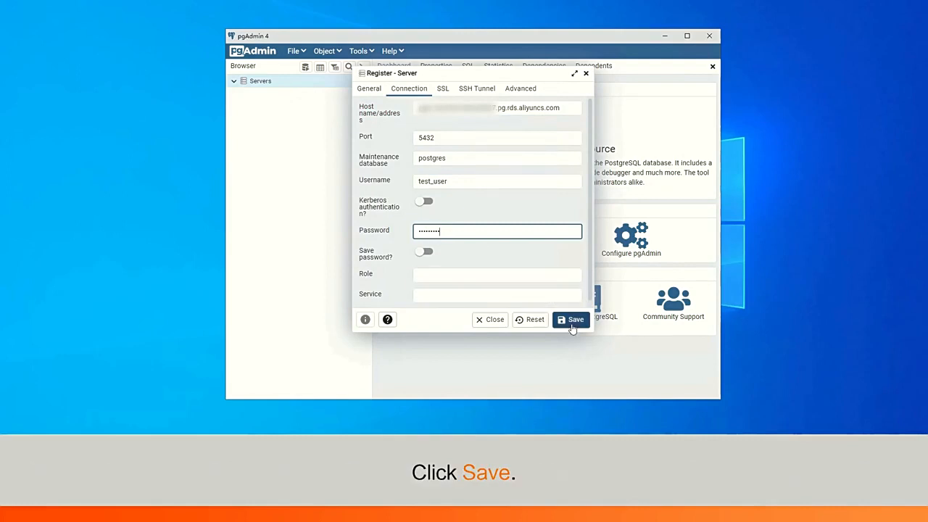
pyautogui.click(572, 323)
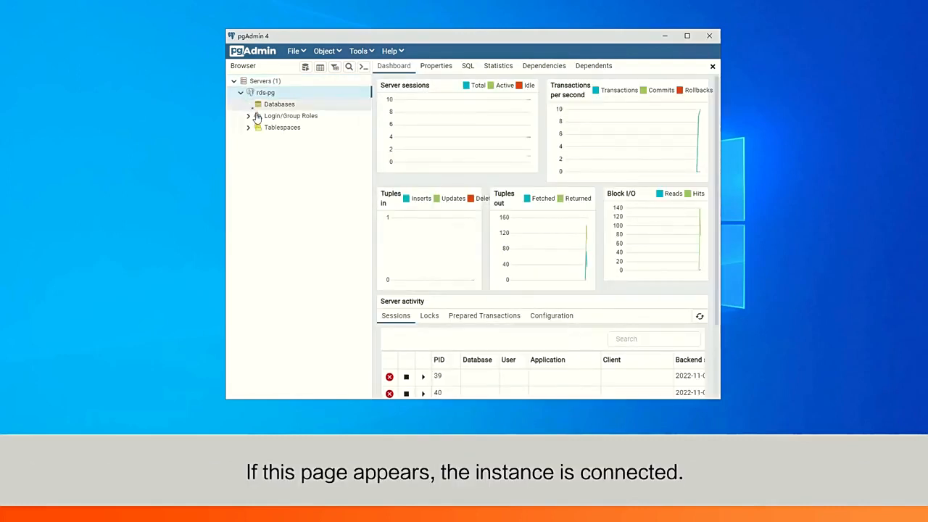
pyautogui.click(256, 116)
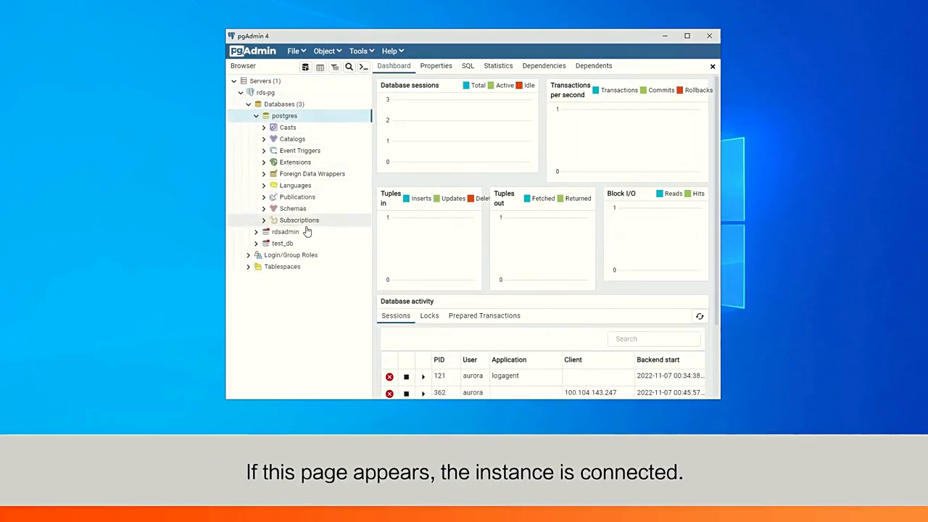